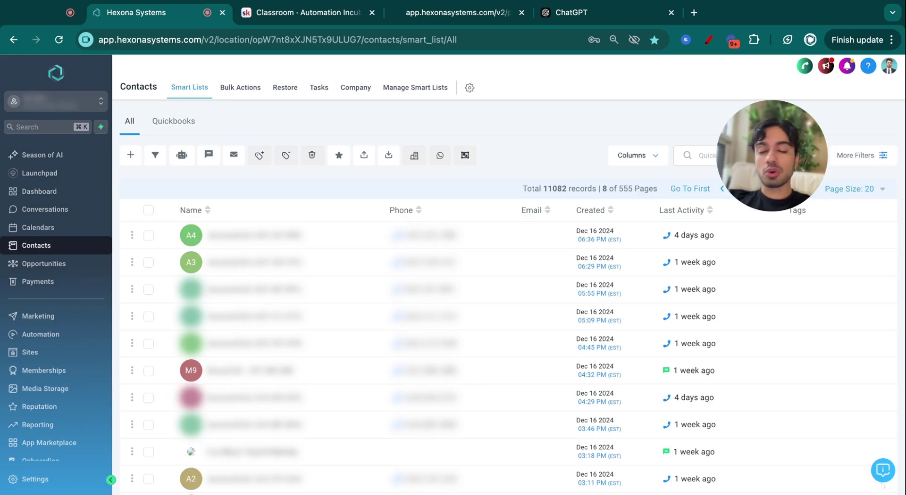
Step: Scroll through the call report showing 267 incoming calls, 74.16% answered and 25.84% missed
{"action": "scroll", "coordinate": [512, 307], "scroll_direction": "down", "scroll_amount": 1}
{"action": "scroll", "coordinate": [512, 307], "scroll_direction": "up", "scroll_amount": 1}
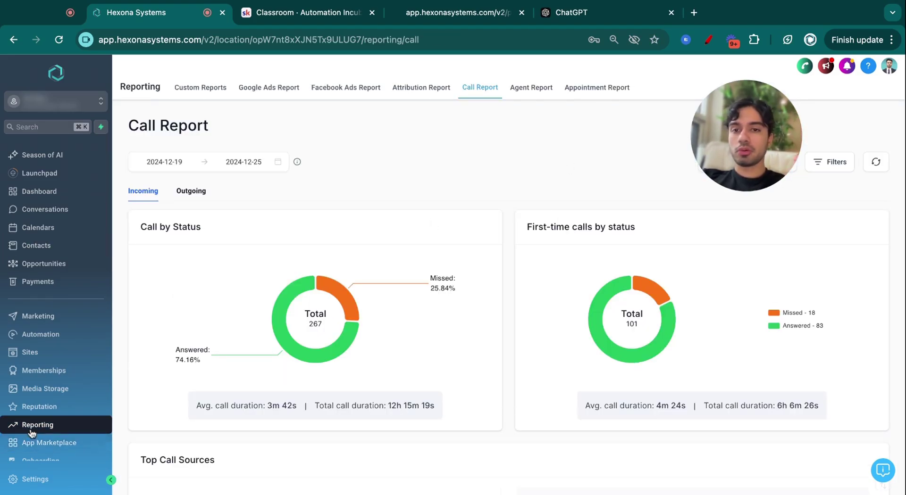
Step: Review the first-time calls breakdown for Dec 19–25: 101 calls, 83 answered, 18 missed
{"action": "mouse_move", "coordinate": [351, 344]}
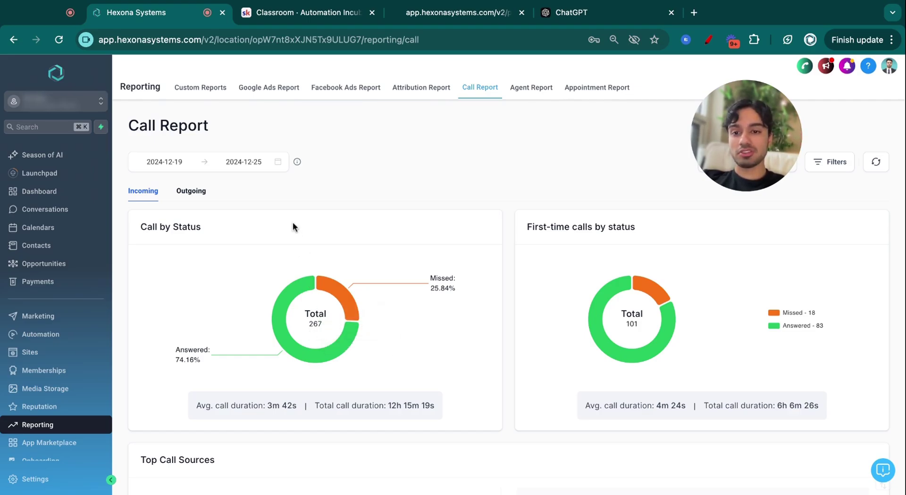
Step: Set the report range to December 1–25, 2024 and inspect the Missed segments (269 first-time calls missed)
{"action": "left_click", "coordinate": [179, 163]}
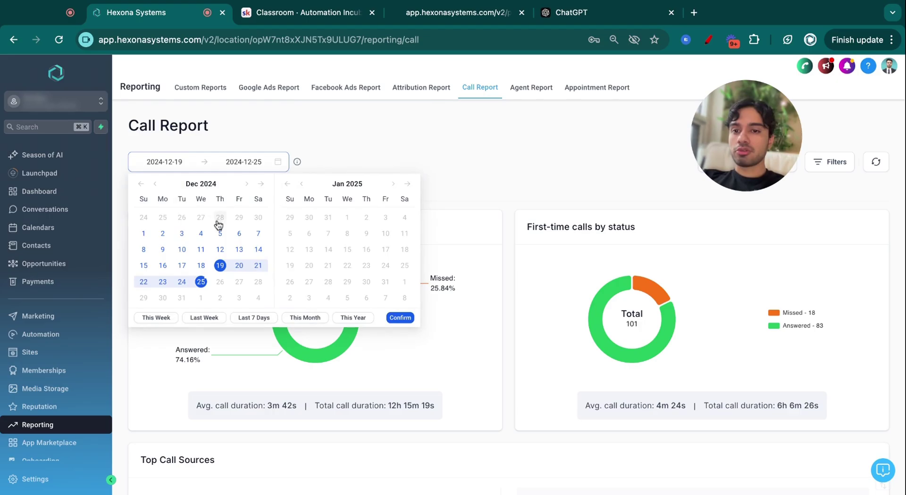
{"action": "left_click", "coordinate": [144, 234]}
{"action": "left_click", "coordinate": [200, 282]}
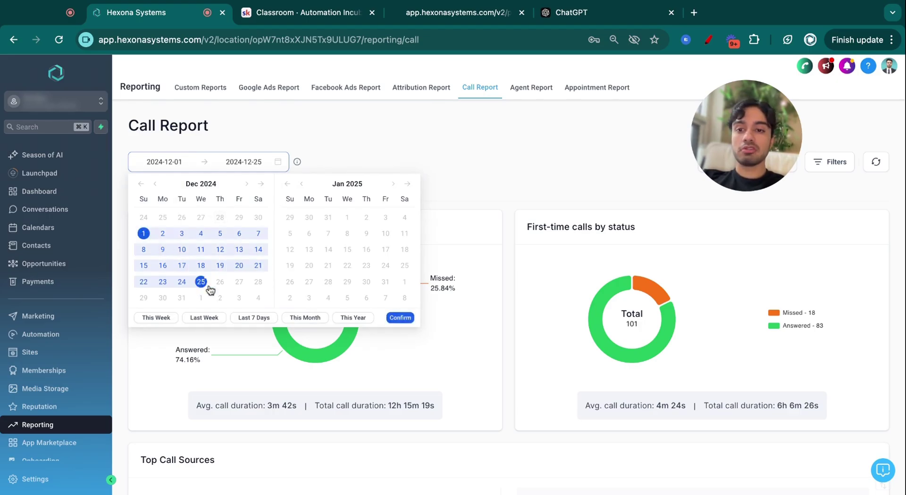
{"action": "left_click", "coordinate": [400, 318]}
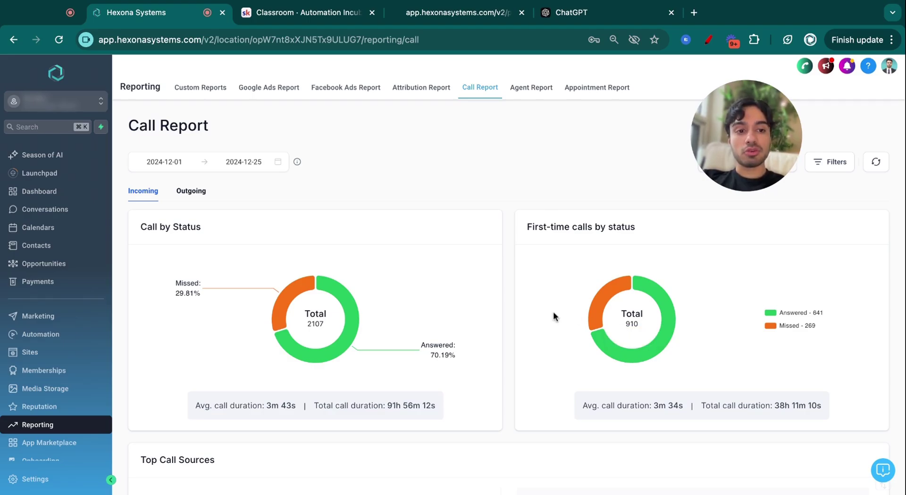
{"action": "mouse_move", "coordinate": [598, 310]}
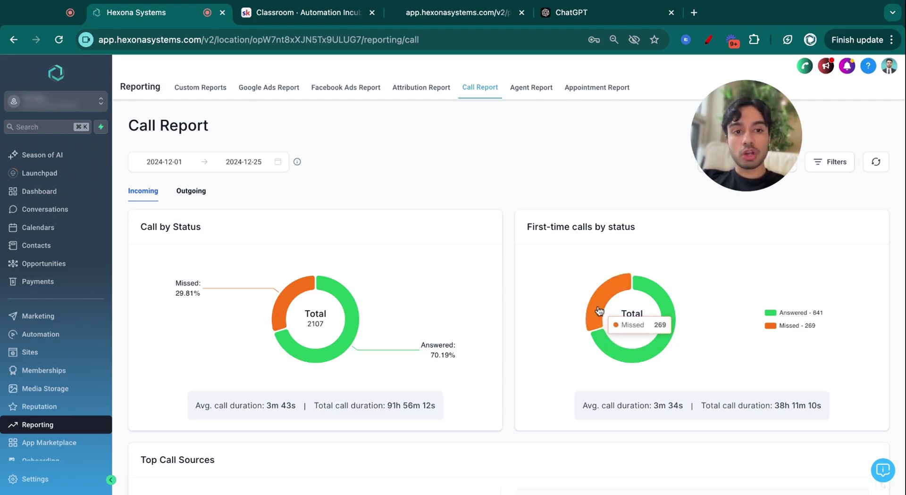
{"action": "mouse_move", "coordinate": [284, 309]}
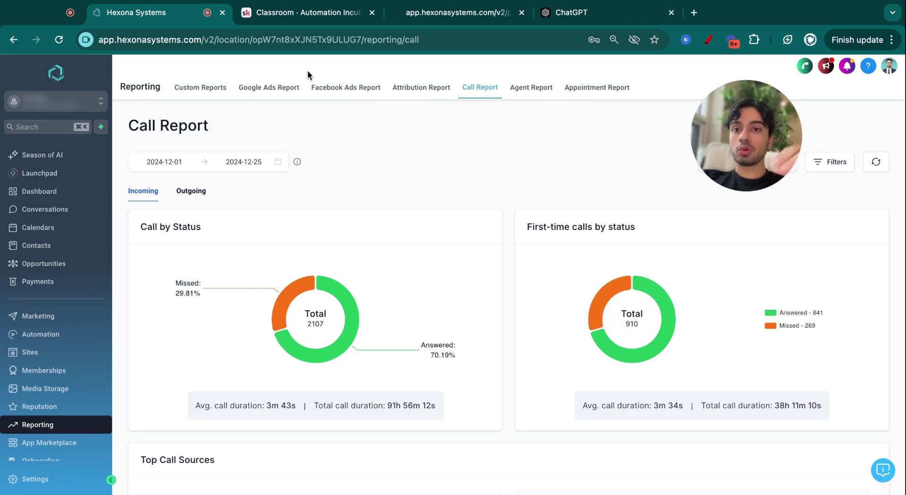
Step: Go to the Skool classroom and open the Resource Vault course
{"action": "left_click", "coordinate": [292, 14]}
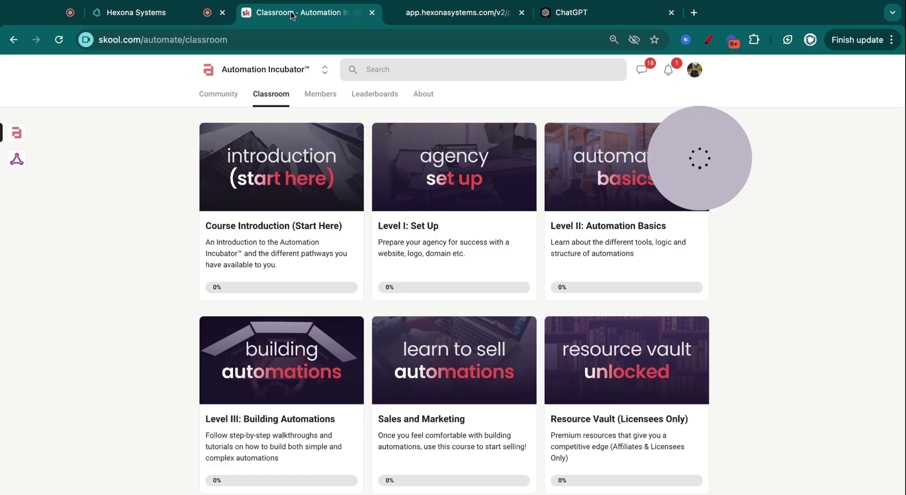
{"action": "scroll", "coordinate": [258, 310], "scroll_direction": "down", "scroll_amount": 3}
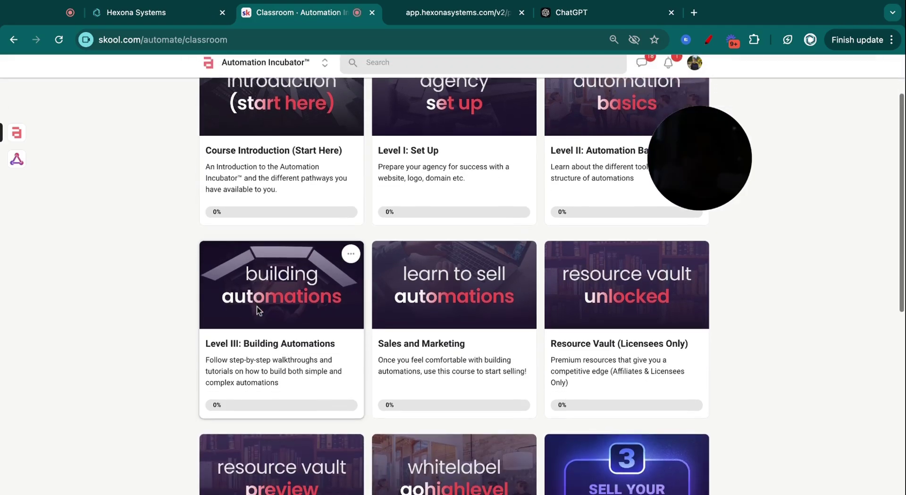
{"action": "left_click", "coordinate": [607, 344]}
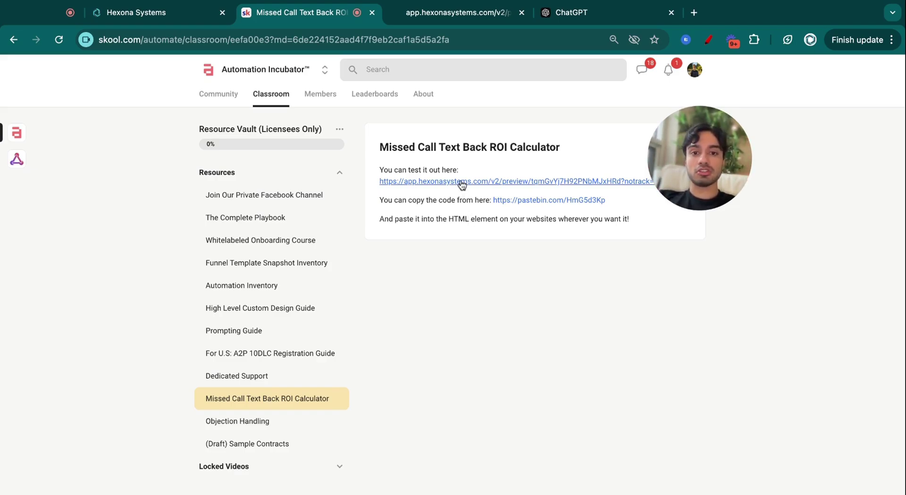
Step: On the ROI calculator page, point out the Missed Calls and Close Rate labels, select Average Client Value, then go to ChatGPT
{"action": "left_click", "coordinate": [458, 14]}
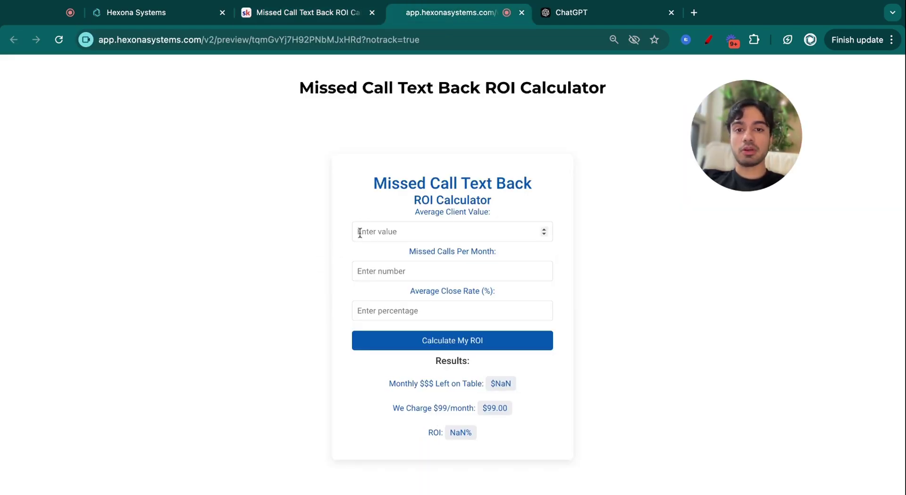
{"action": "left_click_drag", "start_coordinate": [416, 252], "coordinate": [541, 255]}
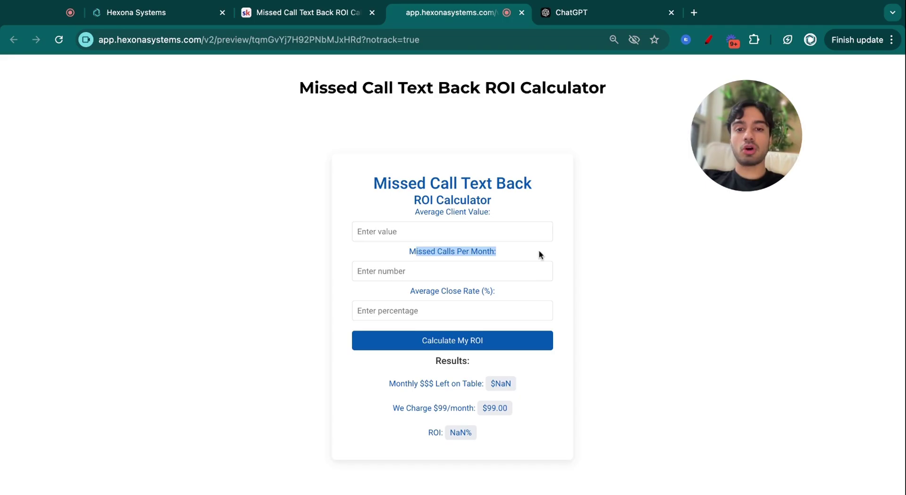
{"action": "left_click_drag", "start_coordinate": [420, 292], "coordinate": [512, 297]}
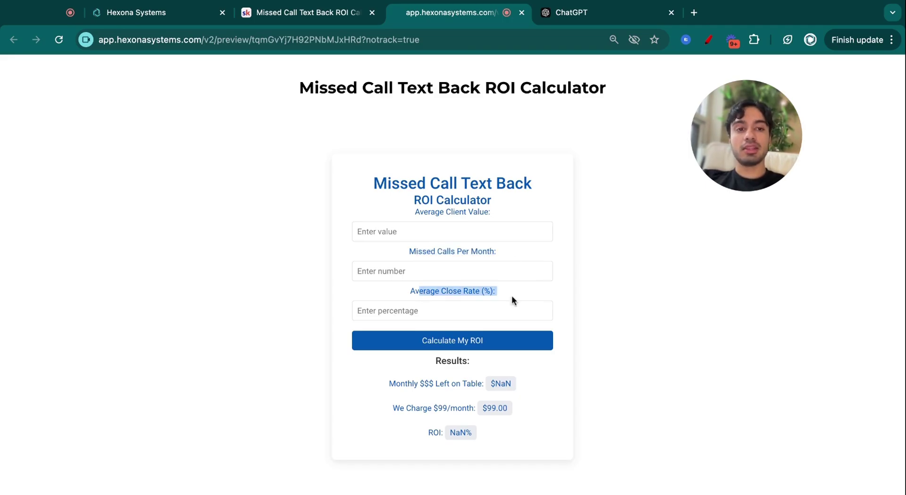
{"action": "left_click", "coordinate": [306, 278]}
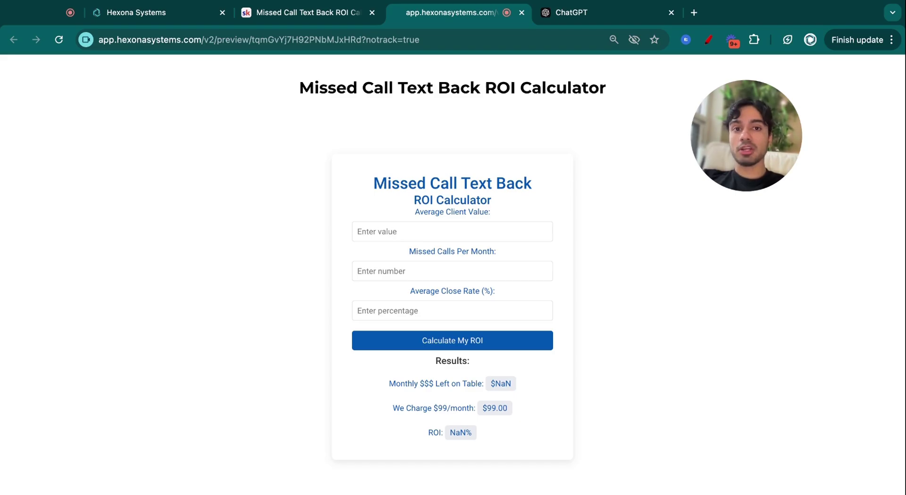
{"action": "left_click", "coordinate": [396, 231]}
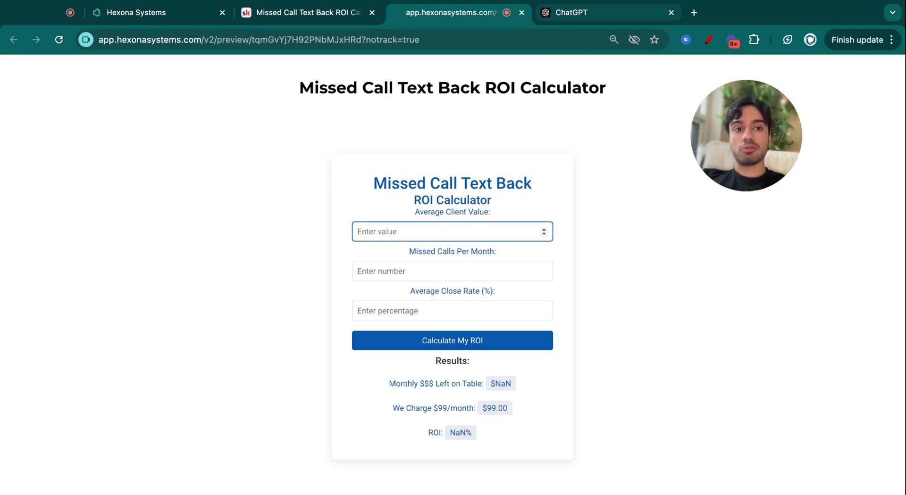
{"action": "key", "text": "ctrl+Tab"}
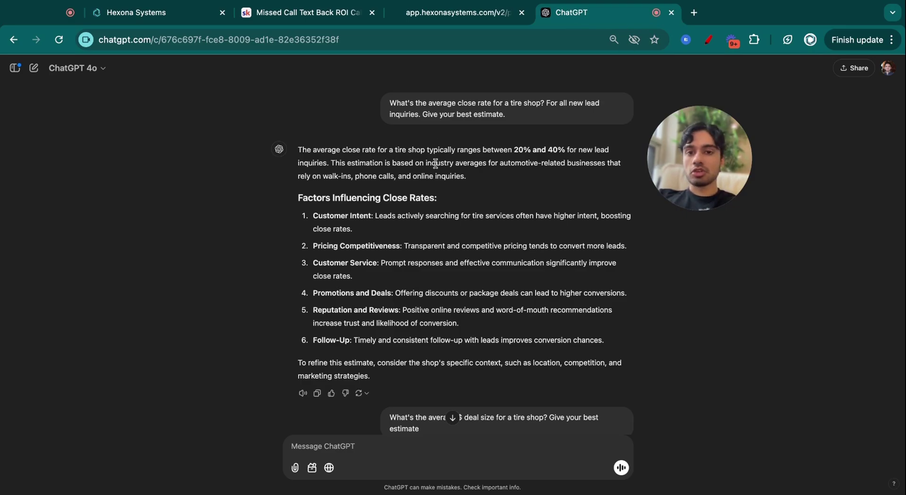
Step: Highlight ChatGPT's 20%–40% close-rate estimate and scroll down to the $200–$800 deal-size answer
{"action": "left_click_drag", "start_coordinate": [567, 150], "coordinate": [515, 152]}
{"action": "left_click", "coordinate": [515, 152]}
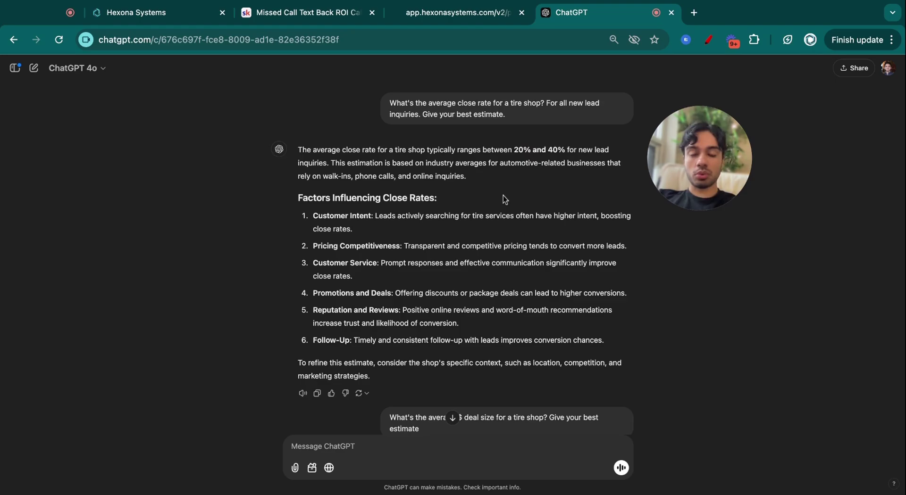
{"action": "scroll", "coordinate": [504, 199], "scroll_direction": "down", "scroll_amount": 3}
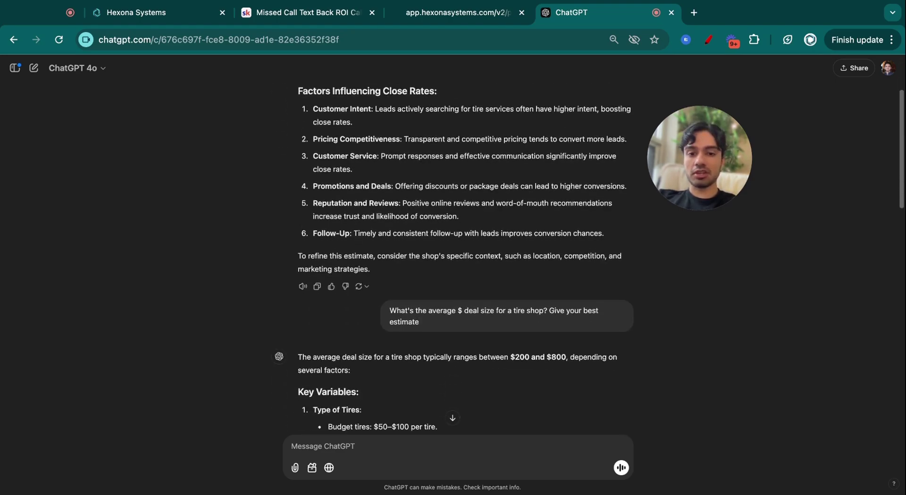
{"action": "scroll", "coordinate": [471, 321], "scroll_direction": "down", "scroll_amount": 1}
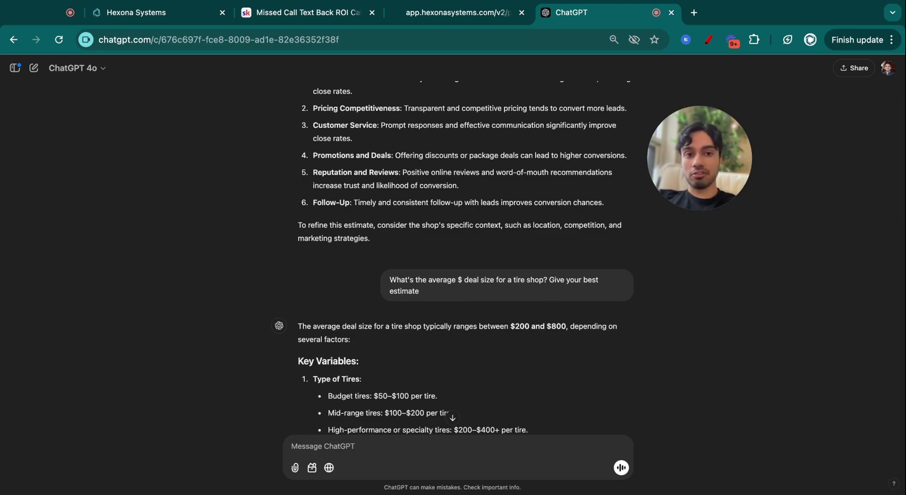
Step: Enter a 500 client value, 30% close rate and 270 missed calls per month in the calculator
{"action": "left_click", "coordinate": [453, 12]}
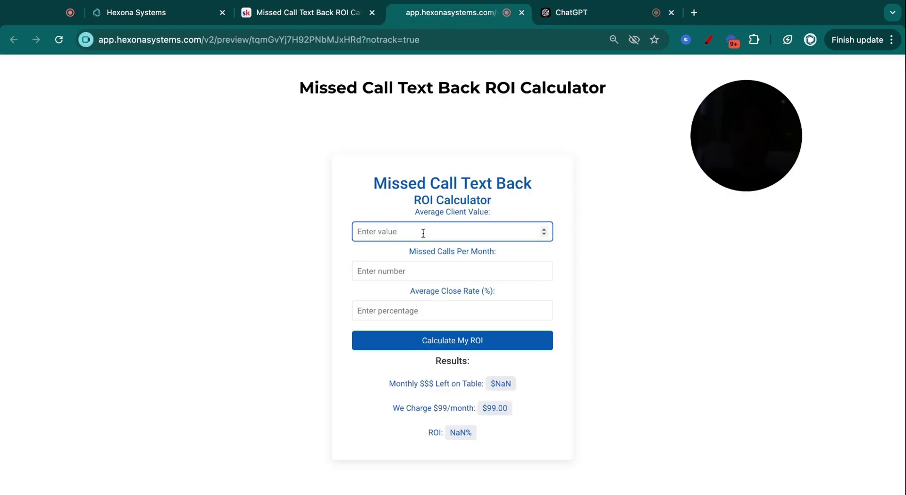
{"action": "type", "text": "50"}
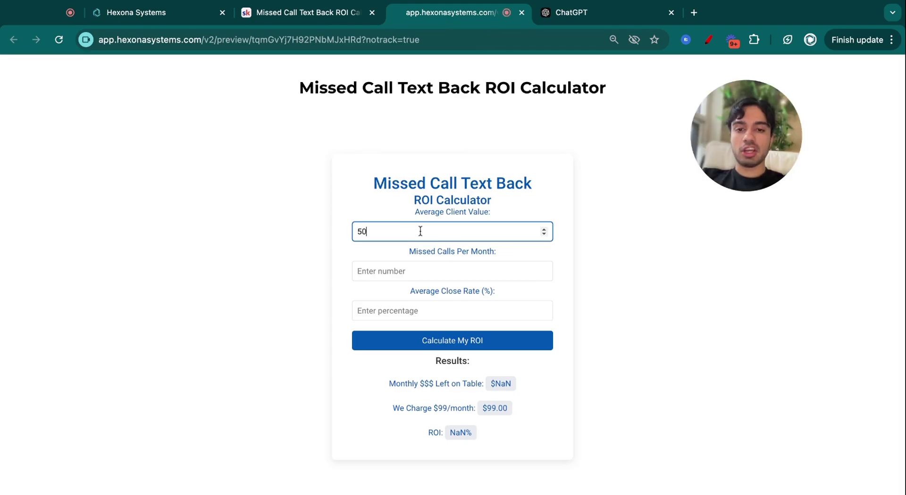
{"action": "type", "text": "0"}
{"action": "left_click", "coordinate": [424, 310]}
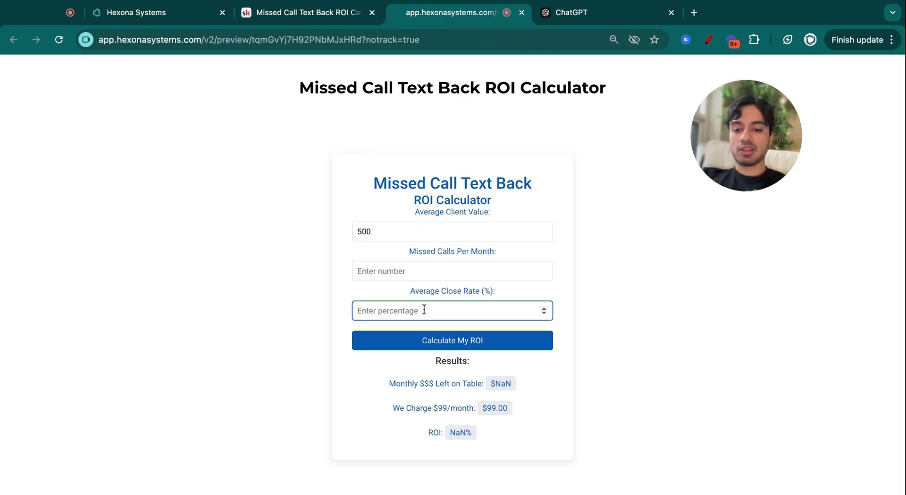
{"action": "type", "text": "30"}
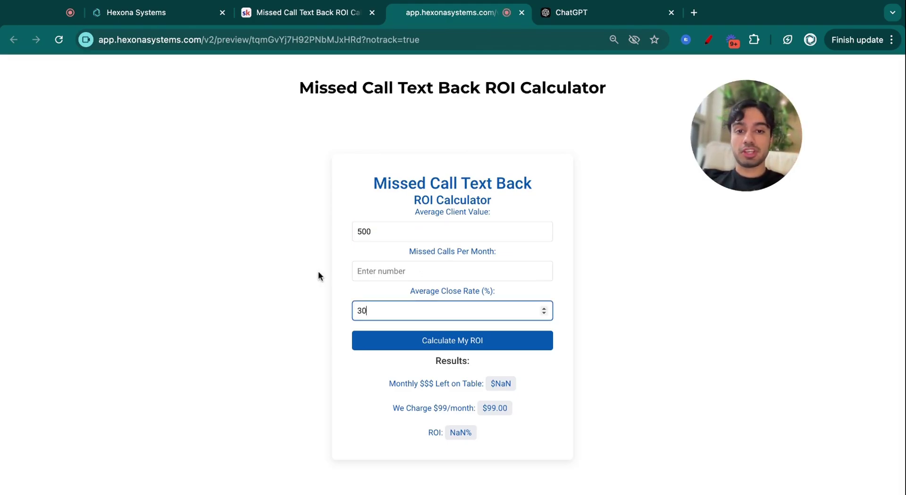
{"action": "left_click", "coordinate": [373, 272]}
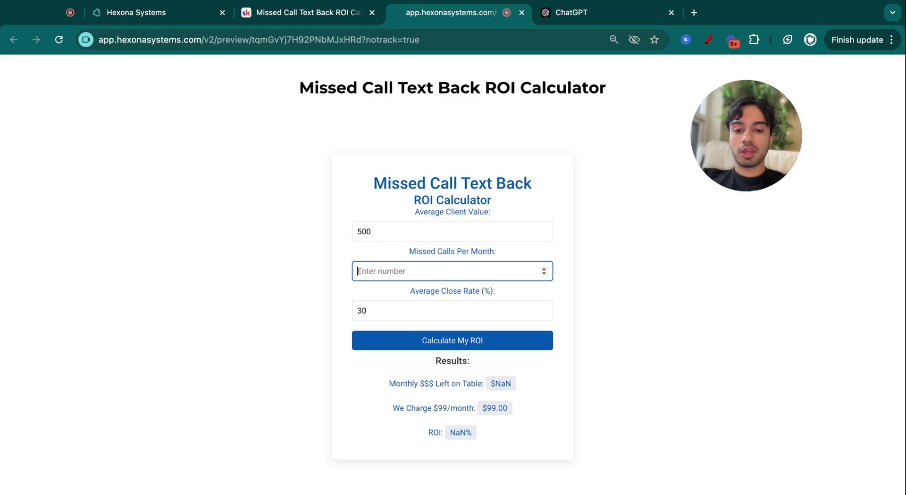
{"action": "type", "text": "270"}
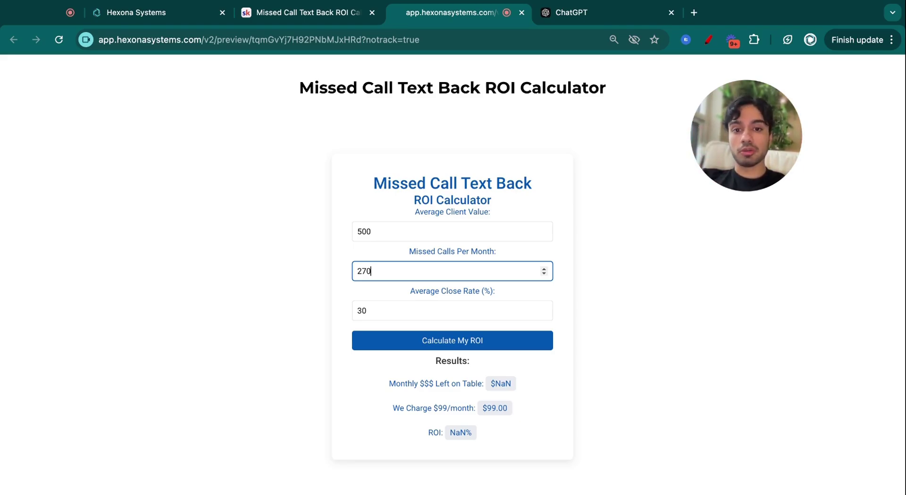
Step: Calculate the ROI and highlight the $99/month charge and the 40809.09% ROI result
{"action": "left_click", "coordinate": [438, 340]}
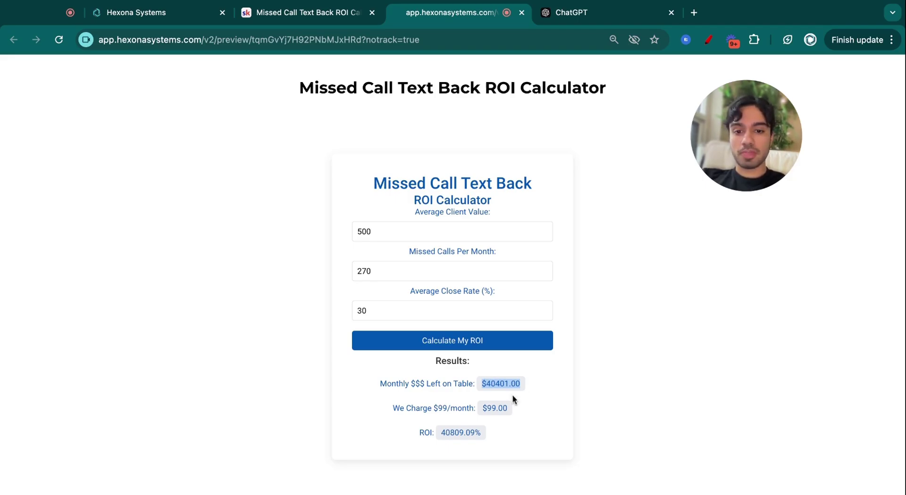
{"action": "left_click", "coordinate": [395, 410]}
{"action": "left_click_drag", "start_coordinate": [395, 410], "coordinate": [473, 409]}
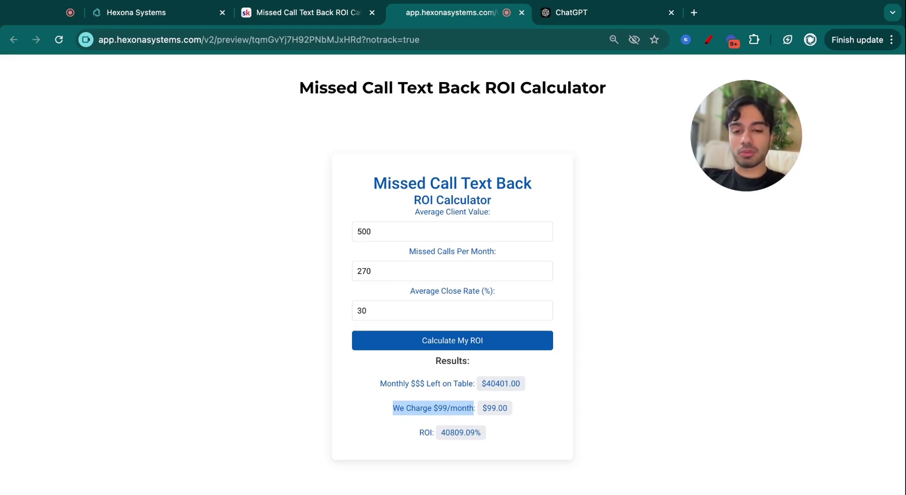
{"action": "left_click_drag", "start_coordinate": [482, 409], "coordinate": [502, 408]}
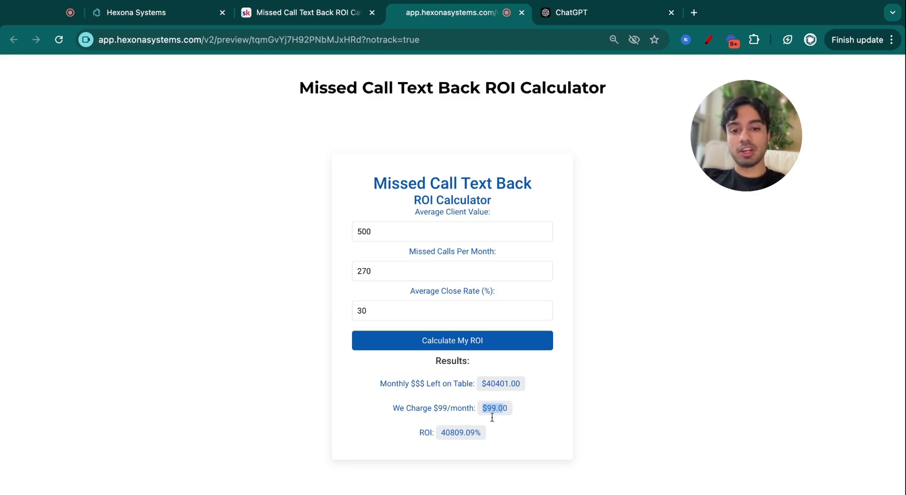
{"action": "left_click_drag", "start_coordinate": [482, 433], "coordinate": [431, 435]}
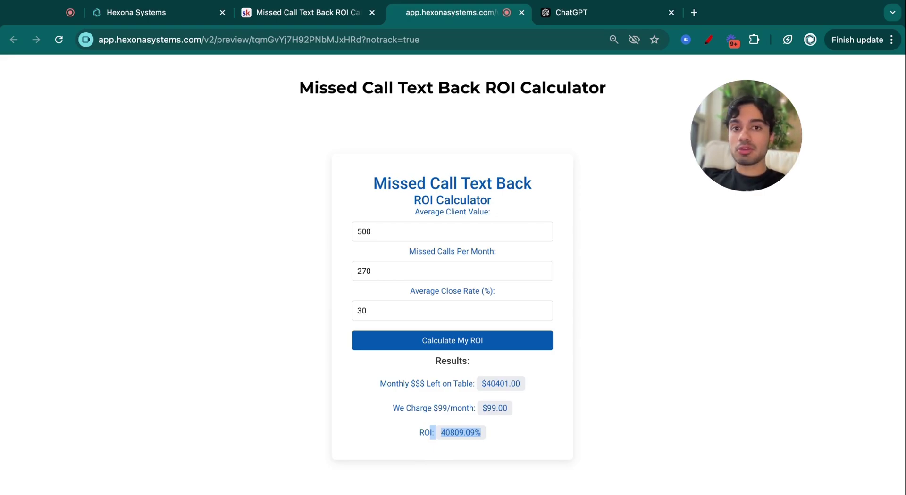
{"action": "left_click", "coordinate": [485, 409]}
Step: Highlight the $40401.00 monthly lost revenue and page title, then return to the Hexona call report
{"action": "double_click", "coordinate": [482, 385]}
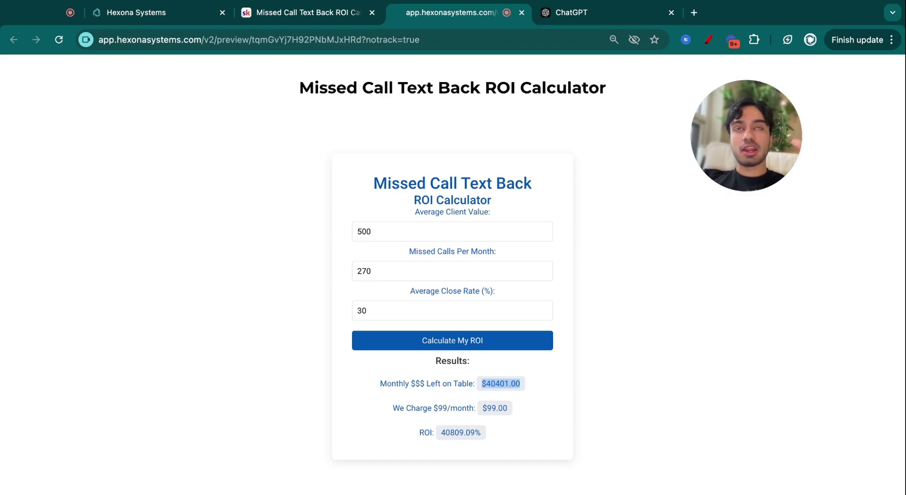
{"action": "triple_click", "coordinate": [301, 87]}
{"action": "left_click", "coordinate": [558, 118]}
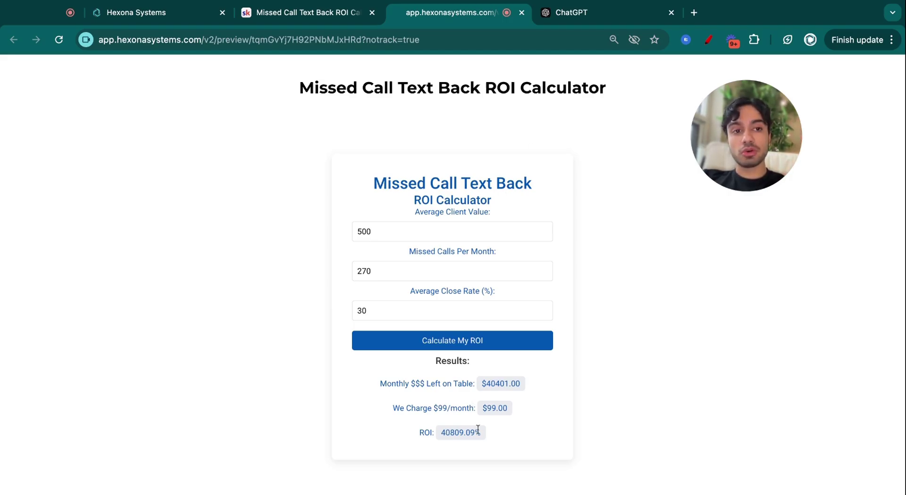
{"action": "left_click", "coordinate": [172, 14]}
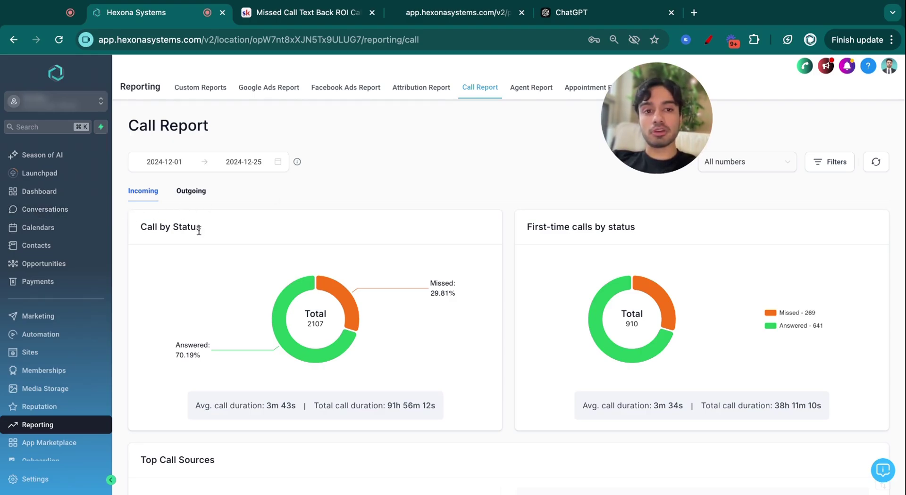
Step: Refresh the call report data and switch to the Skool ROI calculator lesson
{"action": "left_click", "coordinate": [875, 165]}
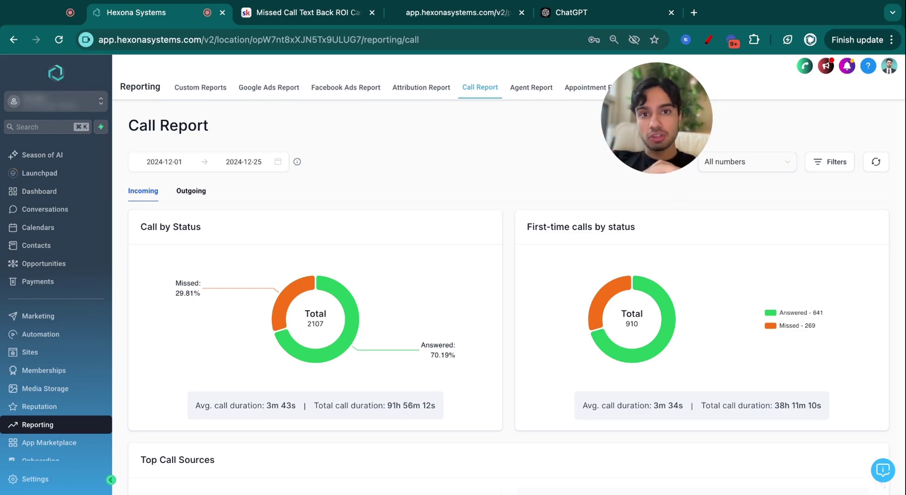
{"action": "key", "text": "ctrl+Tab"}
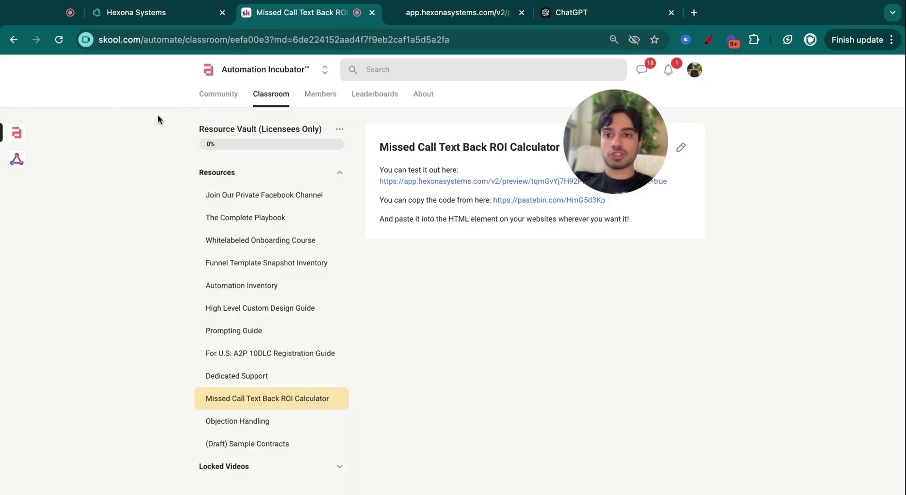
Step: Open the Automation Incubator community feed in Skool
{"action": "left_click", "coordinate": [213, 72]}
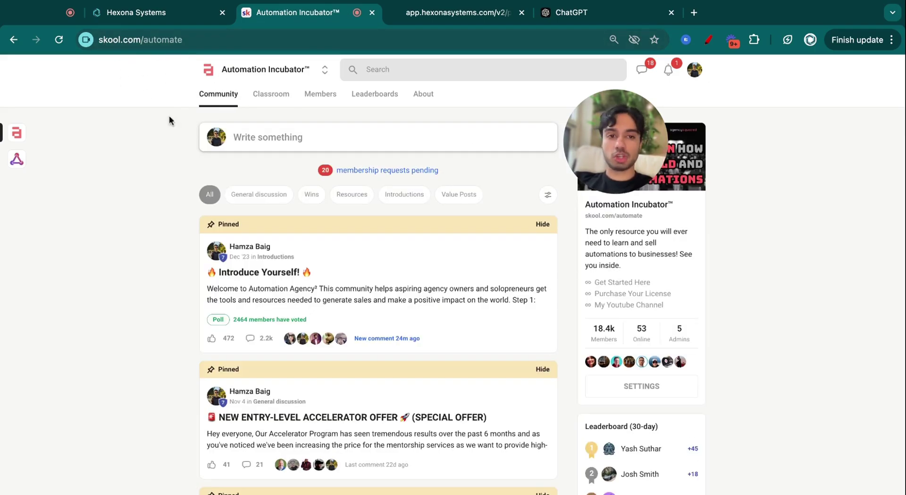
{"action": "scroll", "coordinate": [166, 204], "scroll_direction": "down", "scroll_amount": 15}
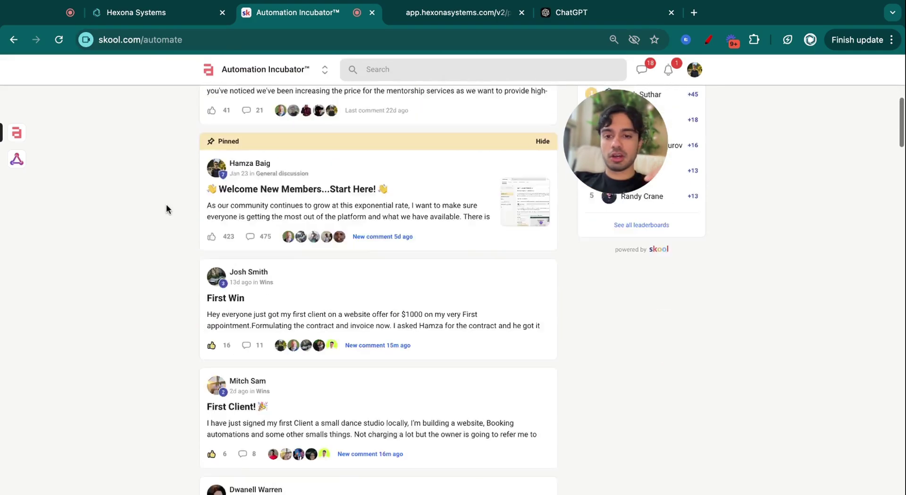
{"action": "scroll", "coordinate": [166, 205], "scroll_direction": "up", "scroll_amount": 15}
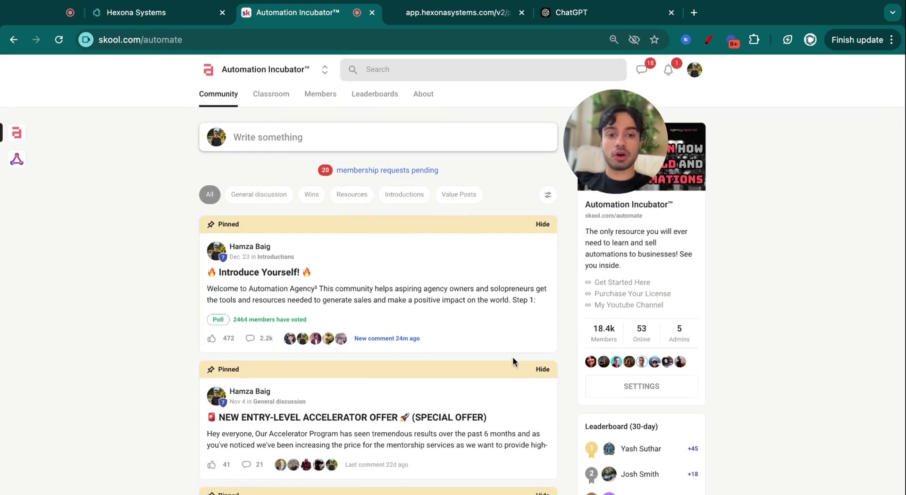
Step: Filter the feed to Wins posts and browse the member success stories
{"action": "left_click", "coordinate": [317, 201]}
{"action": "scroll", "coordinate": [127, 325], "scroll_direction": "down", "scroll_amount": 2}
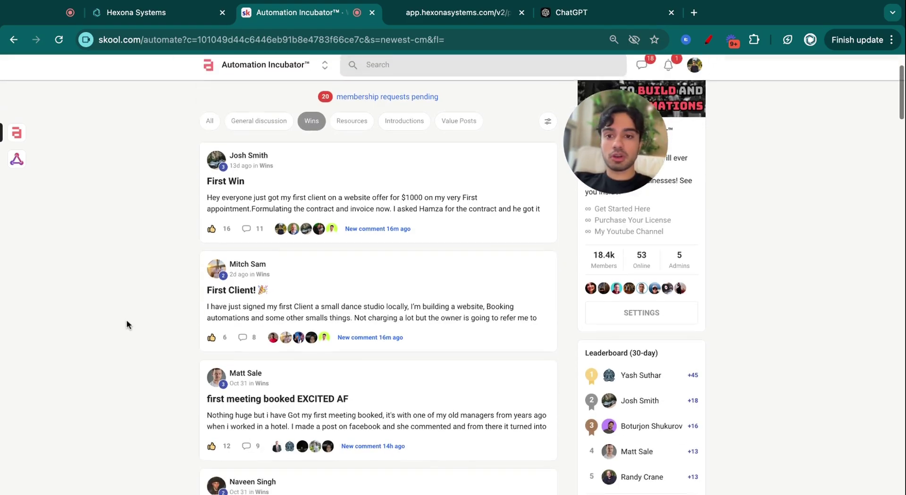
{"action": "scroll", "coordinate": [283, 254], "scroll_direction": "down", "scroll_amount": 5}
{"action": "scroll", "coordinate": [321, 296], "scroll_direction": "down", "scroll_amount": 15}
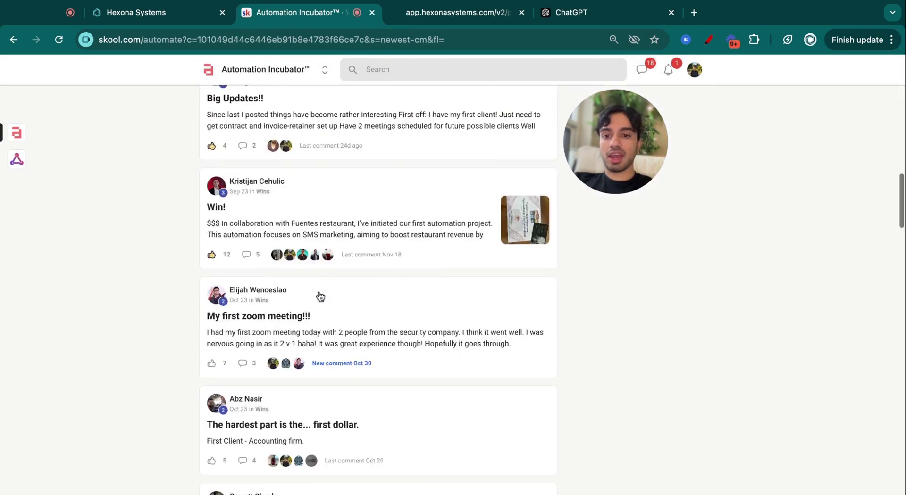
{"action": "scroll", "coordinate": [330, 306], "scroll_direction": "down", "scroll_amount": 1}
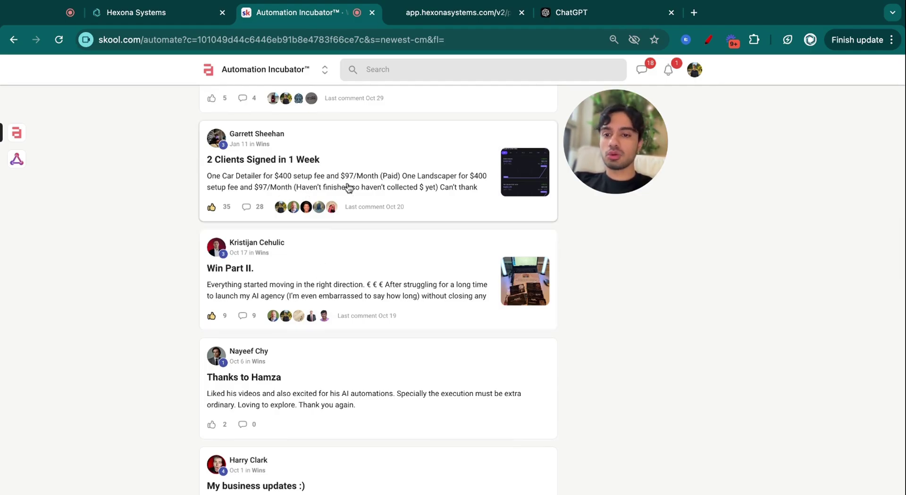
{"action": "scroll", "coordinate": [348, 186], "scroll_direction": "down", "scroll_amount": 4}
{"action": "scroll", "coordinate": [345, 264], "scroll_direction": "down", "scroll_amount": 4}
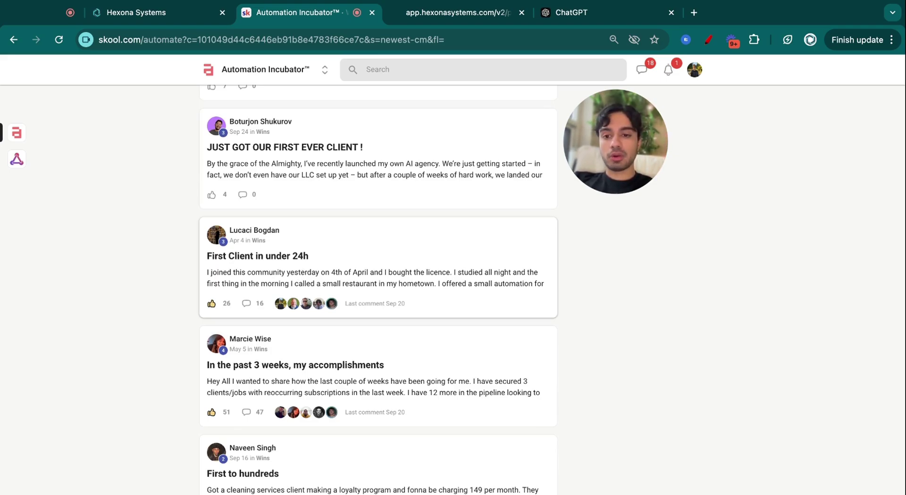
{"action": "scroll", "coordinate": [378, 274], "scroll_direction": "down", "scroll_amount": 2}
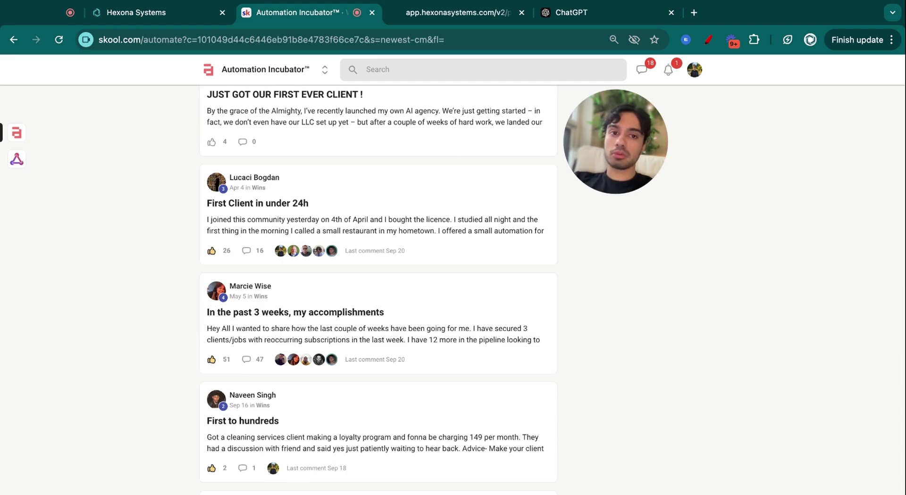
{"action": "scroll", "coordinate": [378, 297], "scroll_direction": "up", "scroll_amount": 15}
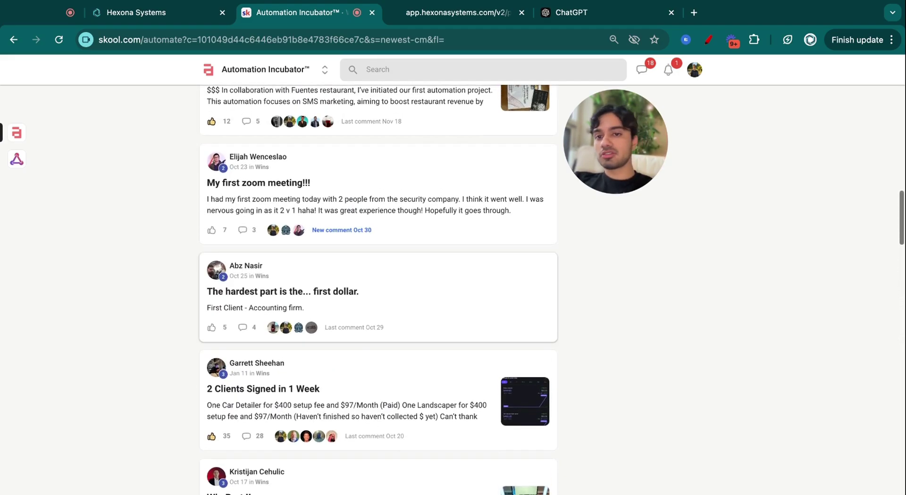
{"action": "scroll", "coordinate": [377, 320], "scroll_direction": "up", "scroll_amount": 4}
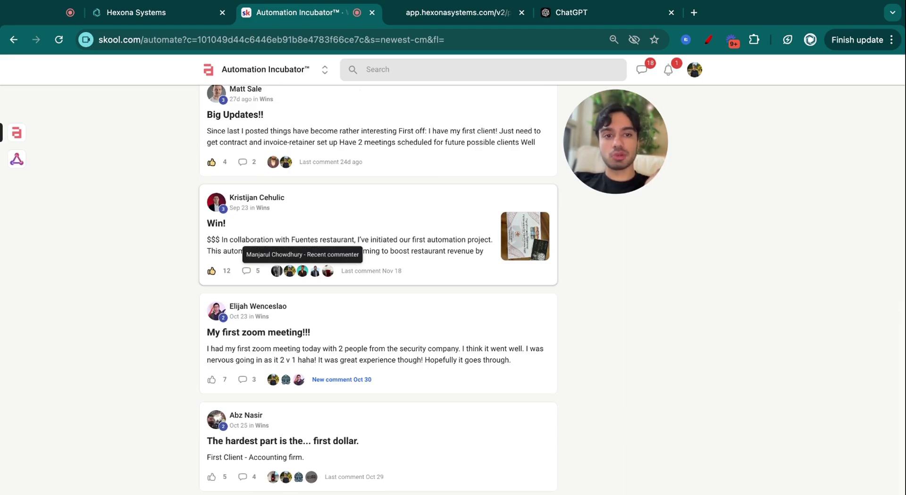
{"action": "scroll", "coordinate": [303, 271], "scroll_direction": "up", "scroll_amount": 1}
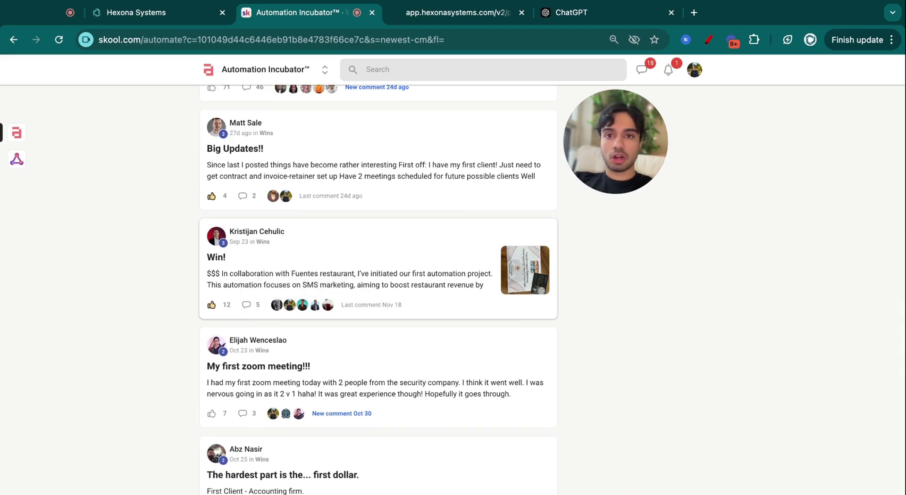
{"action": "scroll", "coordinate": [303, 270], "scroll_direction": "up", "scroll_amount": 7}
{"action": "scroll", "coordinate": [377, 290], "scroll_direction": "up", "scroll_amount": 3}
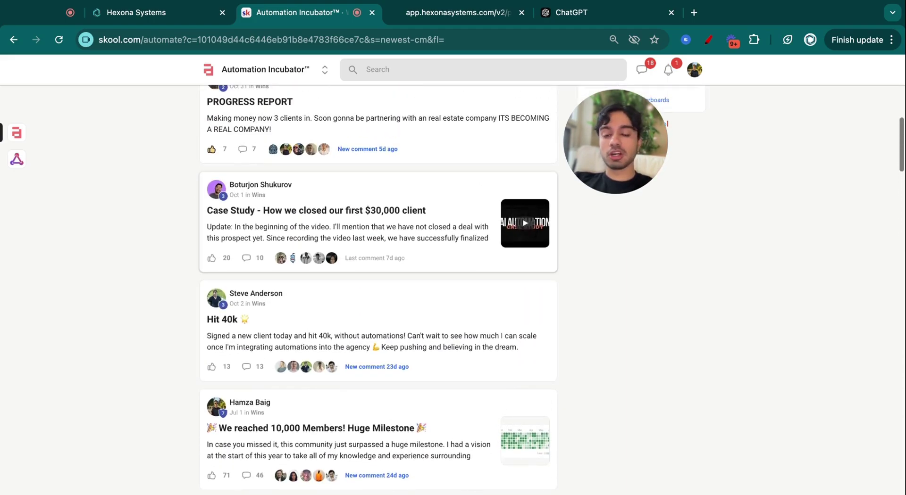
{"action": "scroll", "coordinate": [273, 219], "scroll_direction": "up", "scroll_amount": 10}
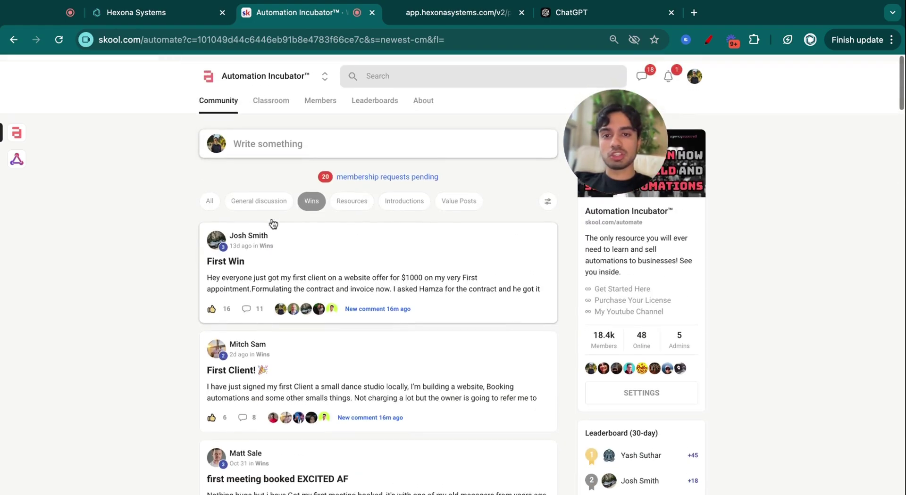
Step: Go back to the Hexona Systems Call Report for 2024-12-01 to 2024-12-25
{"action": "key", "text": "ctrl+shift+Tab"}
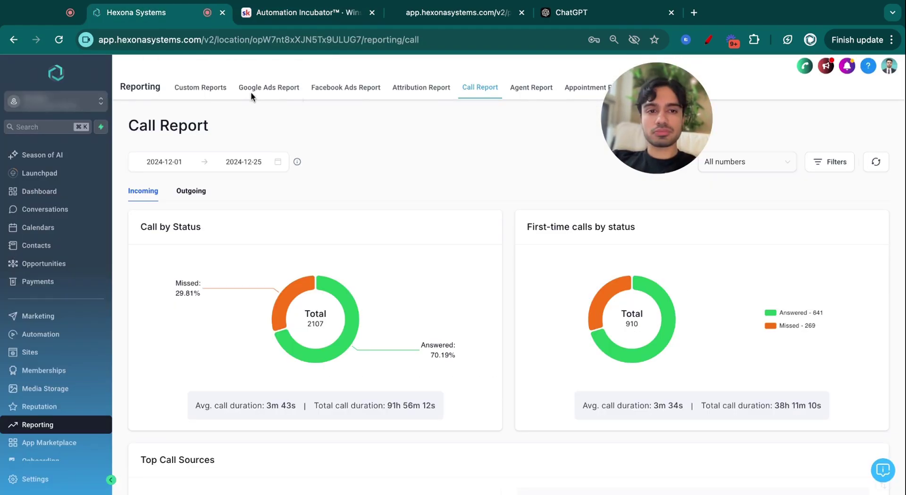